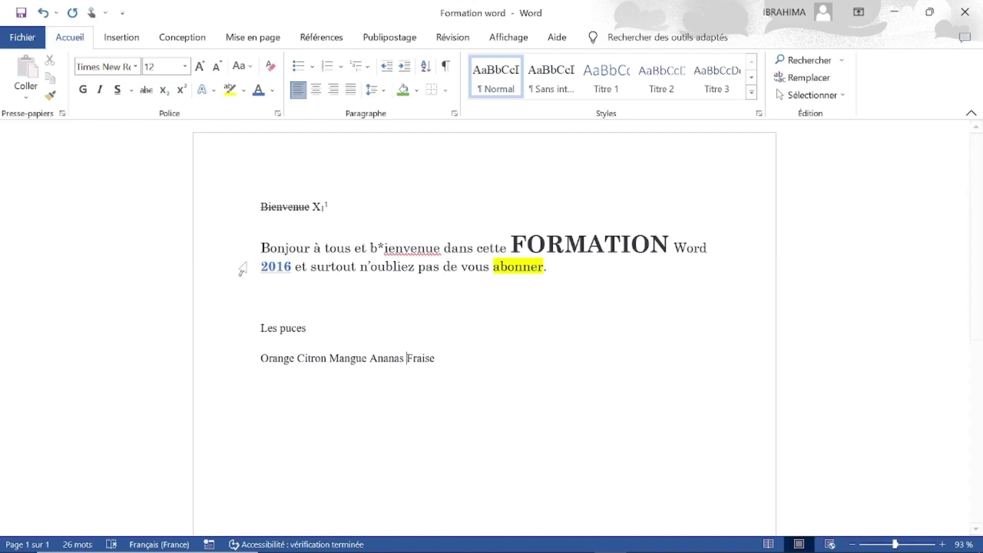
# Delete the stray asterisk inside the word "bienvenue" in the welcome sentence.
pyautogui.click(384, 247)
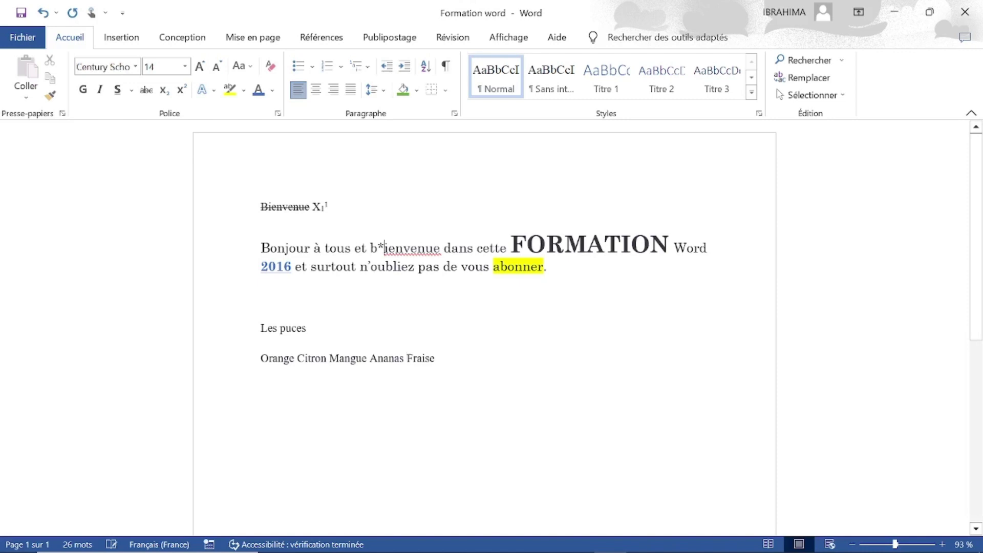
pyautogui.press('BackSpace')
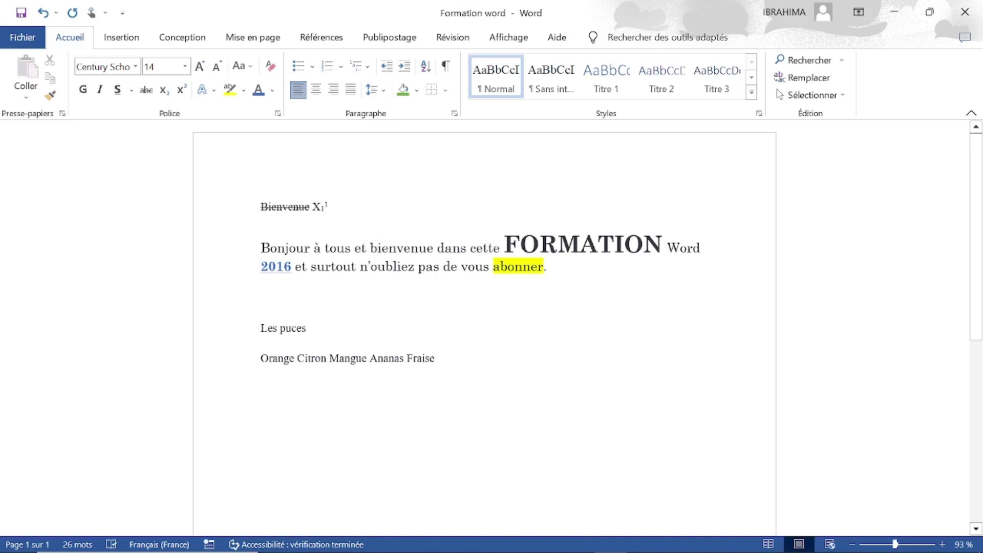
# Split the fruit line into separate paragraphs for Orange, Citron, Mangue, Ananas and Fraise.
pyautogui.click(296, 358)
pyautogui.press('Return')
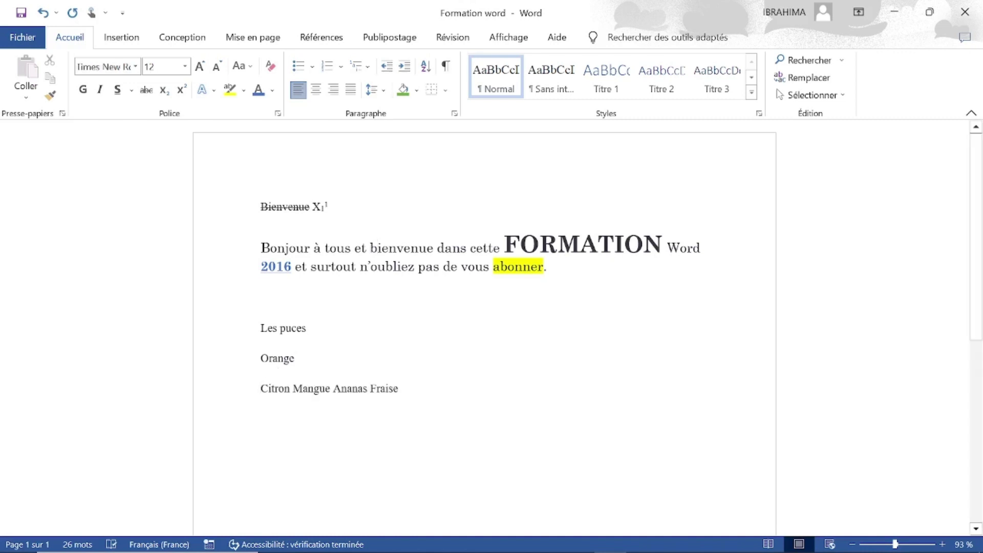
pyautogui.click(289, 388)
pyautogui.press('Return')
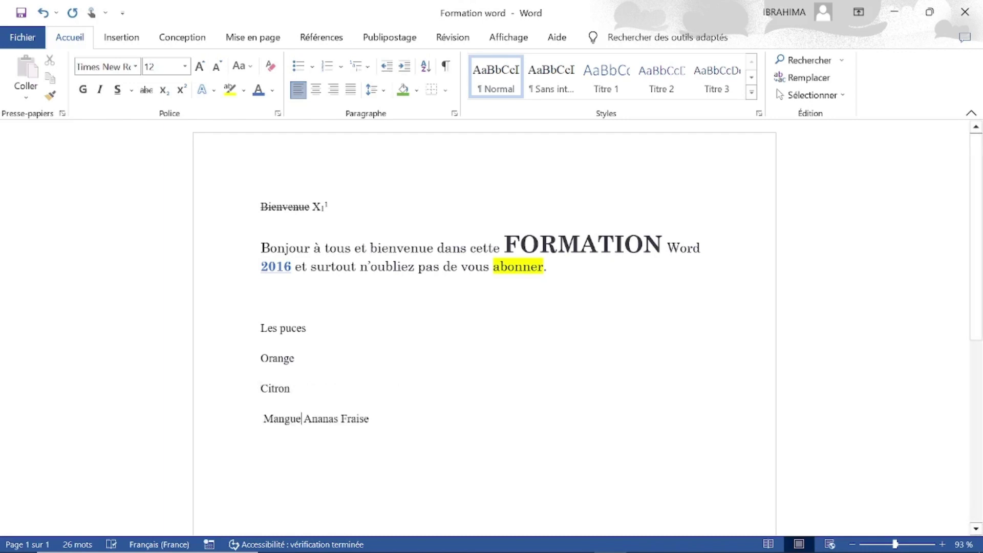
pyautogui.press('Return')
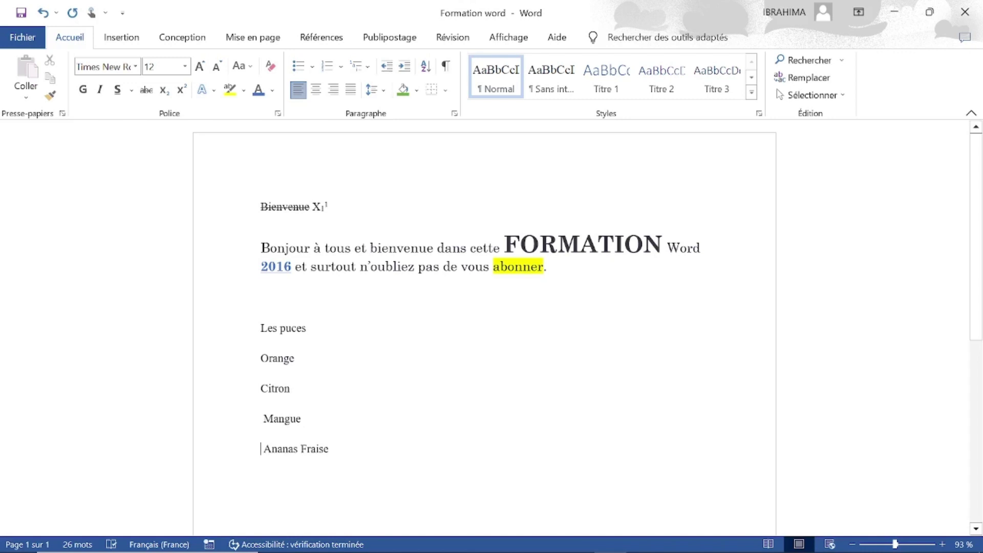
pyautogui.click(300, 448)
pyautogui.press('Return')
# Examine the available bullet, numbering and multilevel list libraries without applying a list format.
pyautogui.click(311, 67)
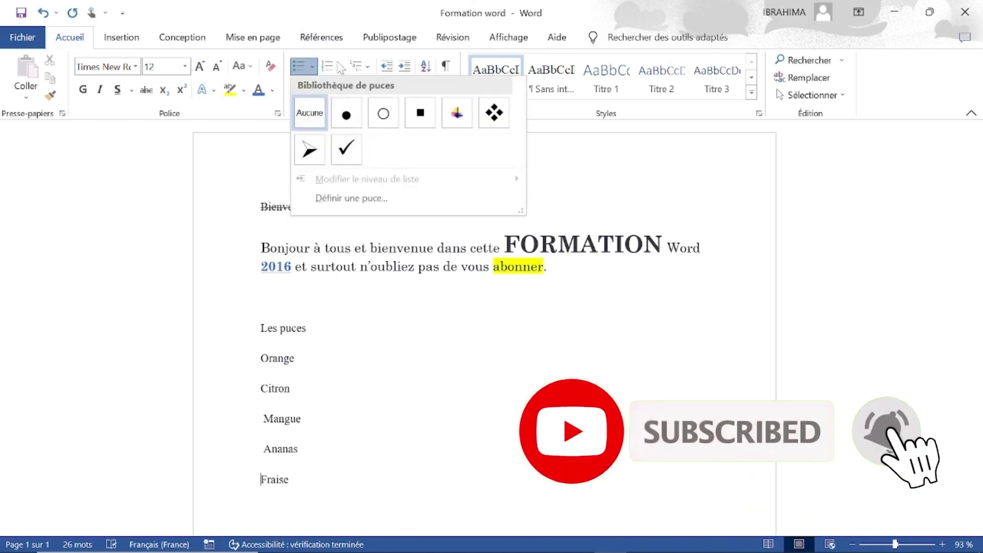
pyautogui.click(309, 112)
pyautogui.click(340, 66)
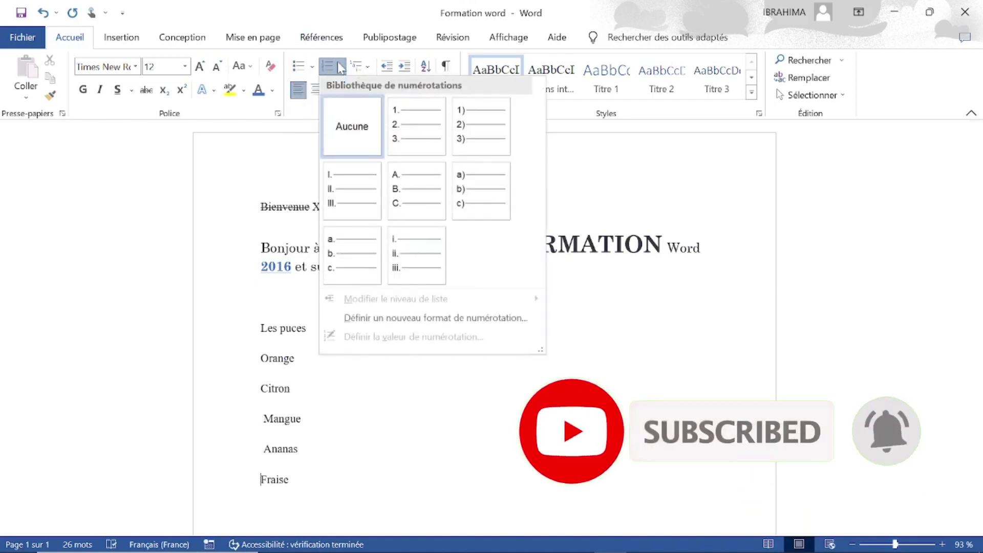
pyautogui.click(365, 68)
pyautogui.click(365, 68)
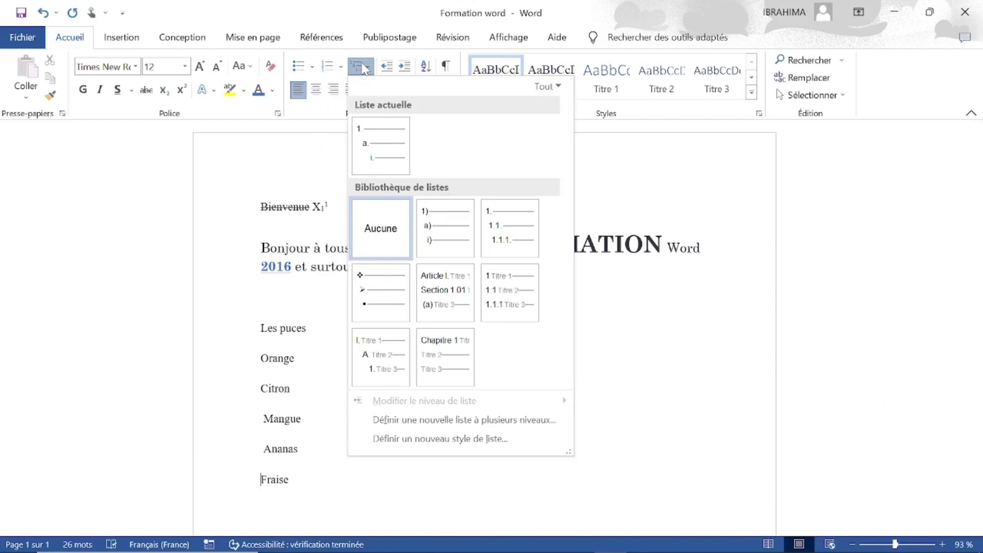
pyautogui.click(287, 136)
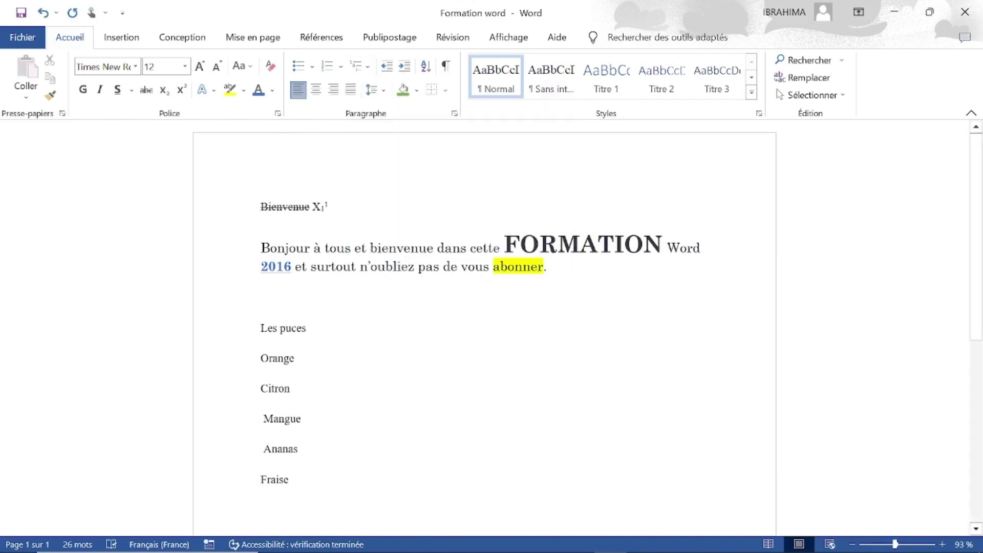
# Make the "Les puces" heading bold and set its font size to 16.
pyautogui.doubleClick(267, 328)
pyautogui.tripleClick(301, 330)
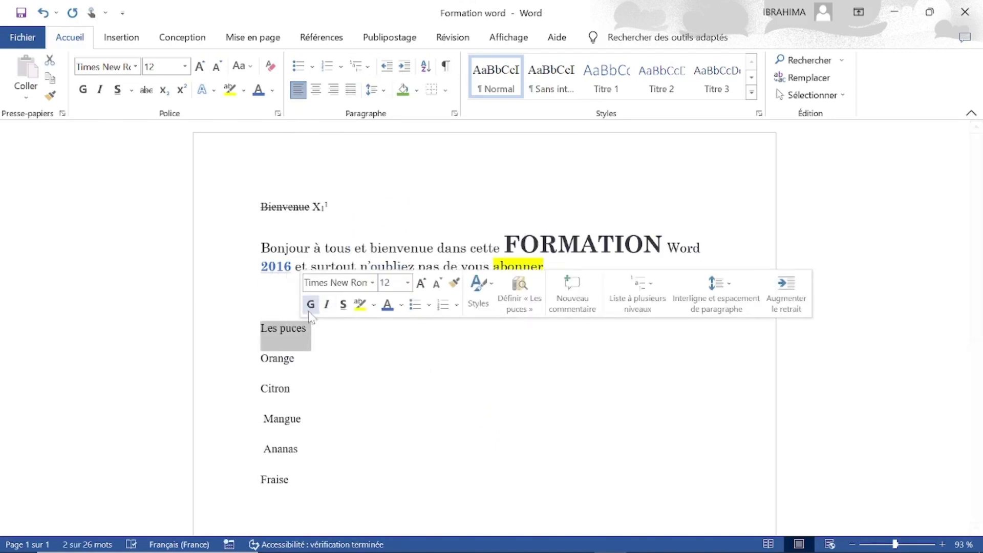
pyautogui.click(311, 306)
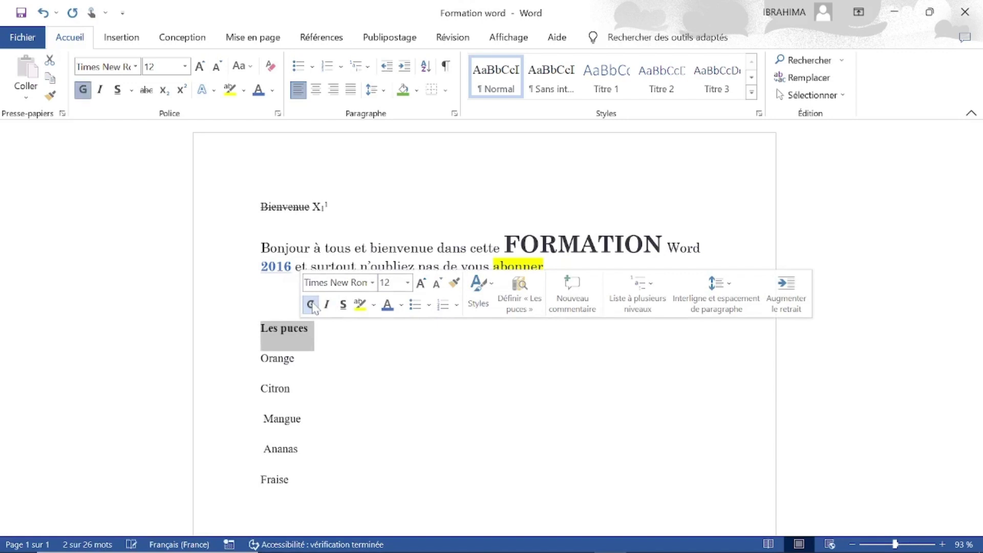
pyautogui.click(408, 282)
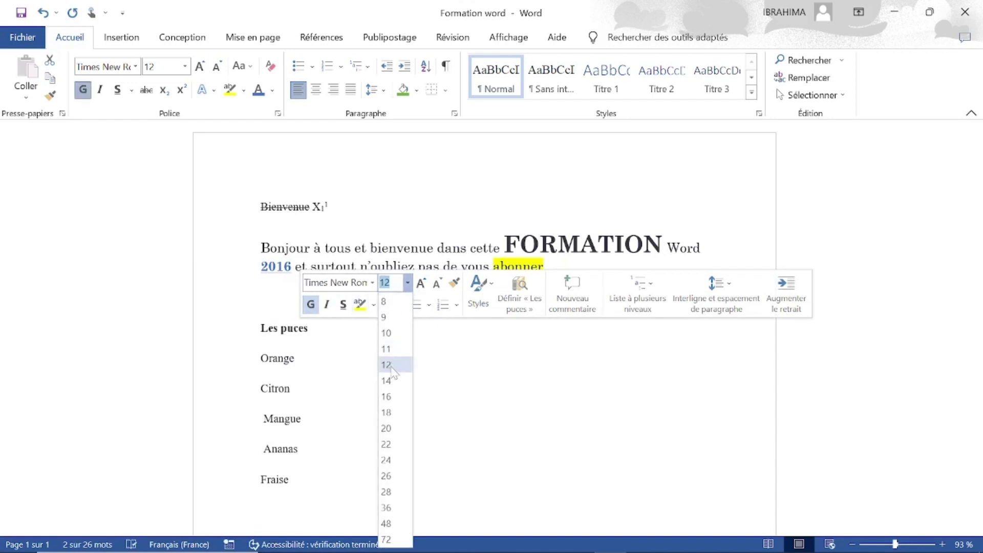
pyautogui.click(389, 398)
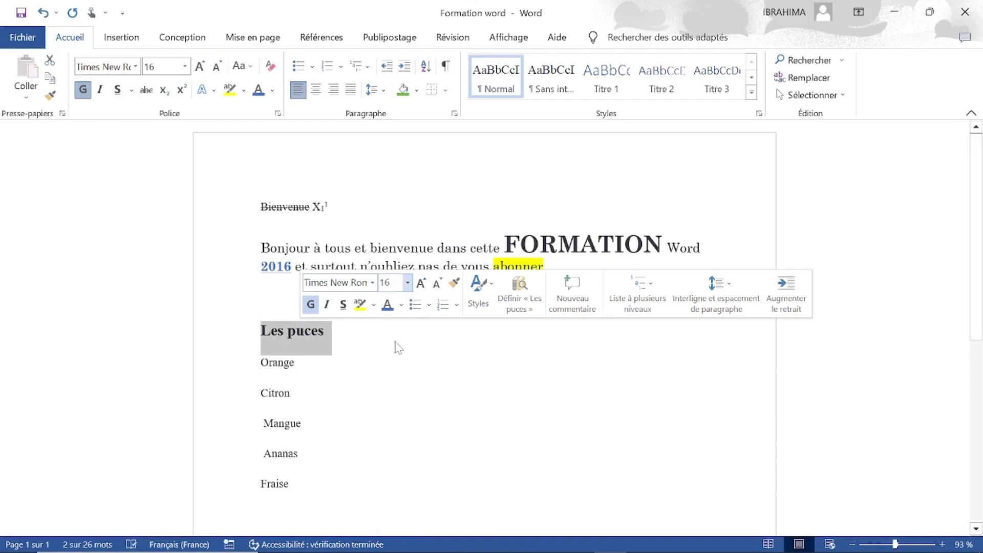
# Colour the "Les puces" heading with the orange theme colour and underline it.
pyautogui.click(401, 306)
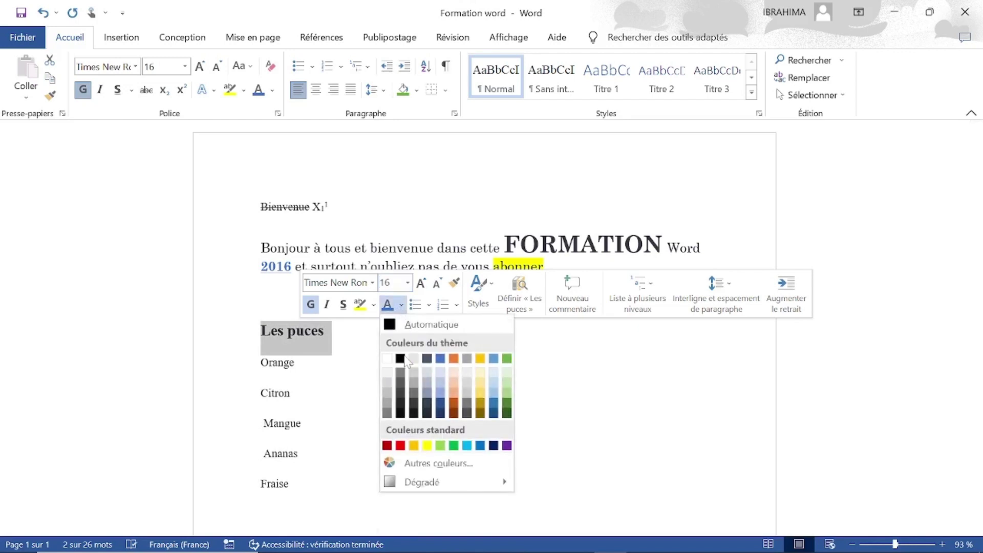
pyautogui.click(454, 360)
pyautogui.click(407, 364)
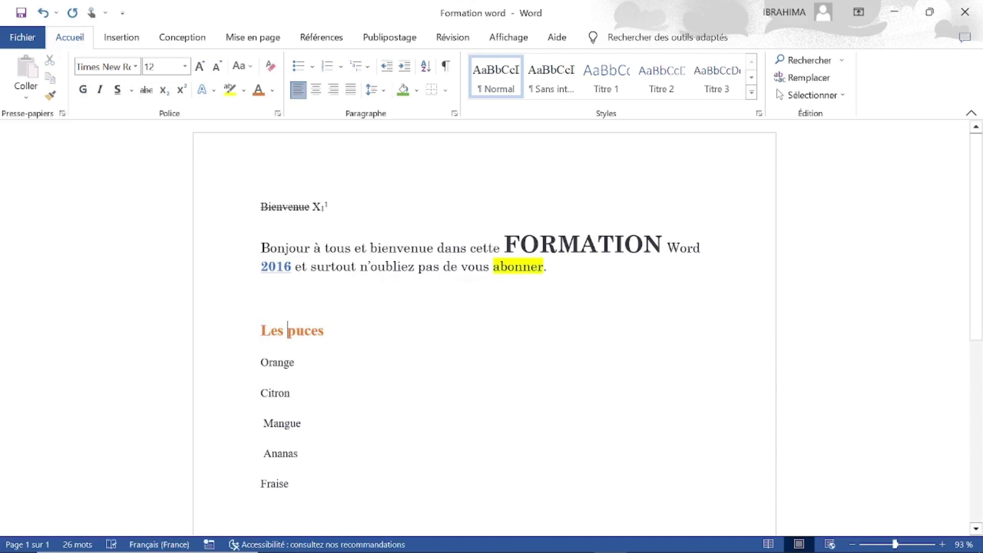
pyautogui.tripleClick(292, 337)
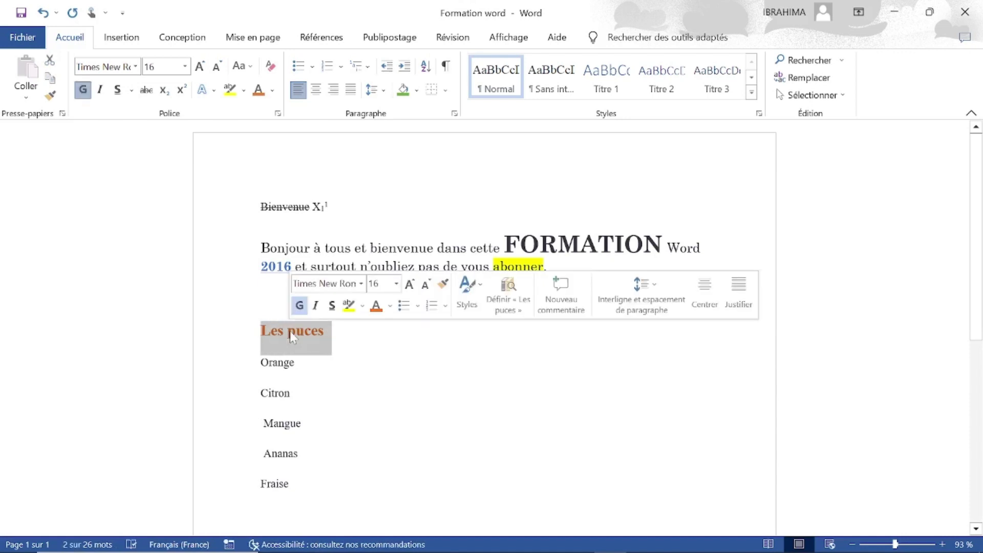
pyautogui.click(332, 306)
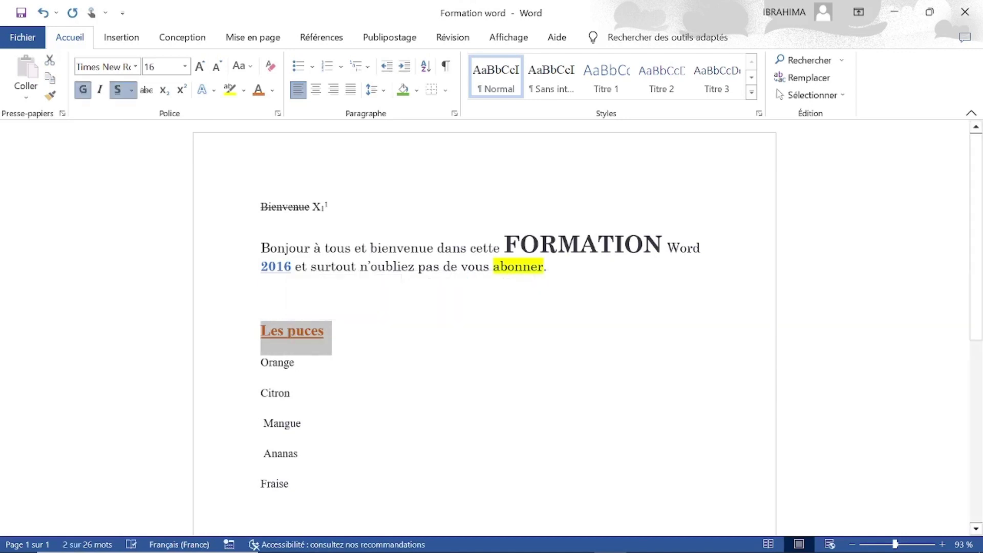
# Turn the five fruit paragraphs from Orange to Fraise into a bulleted list with solid round bullets.
pyautogui.click(298, 362)
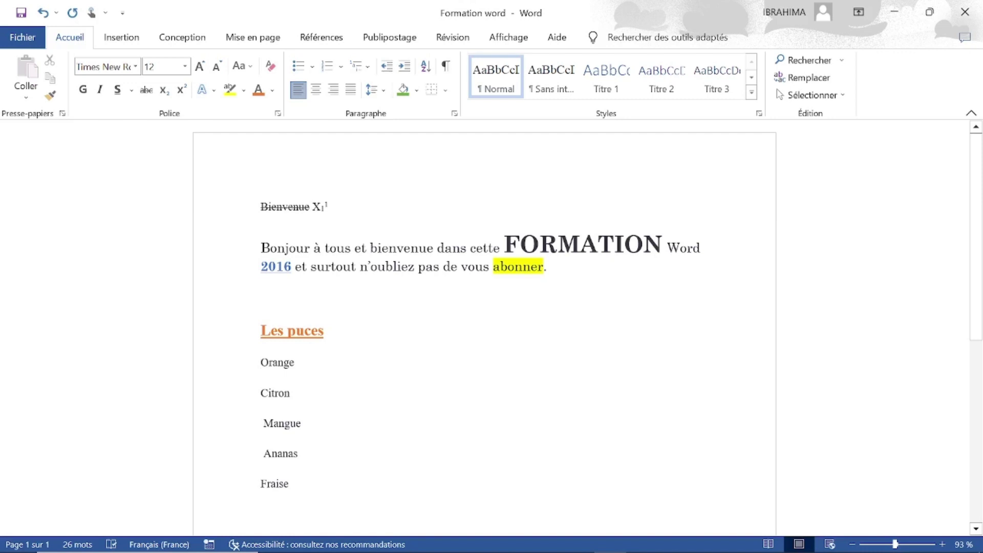
pyautogui.hotkey('shift', 'Down')
pyautogui.hotkey('shift', 'Down')
pyautogui.hotkey('shift', 'Down')
pyautogui.hotkey('shift', 'Down')
pyautogui.hotkey('shift', 'Down')
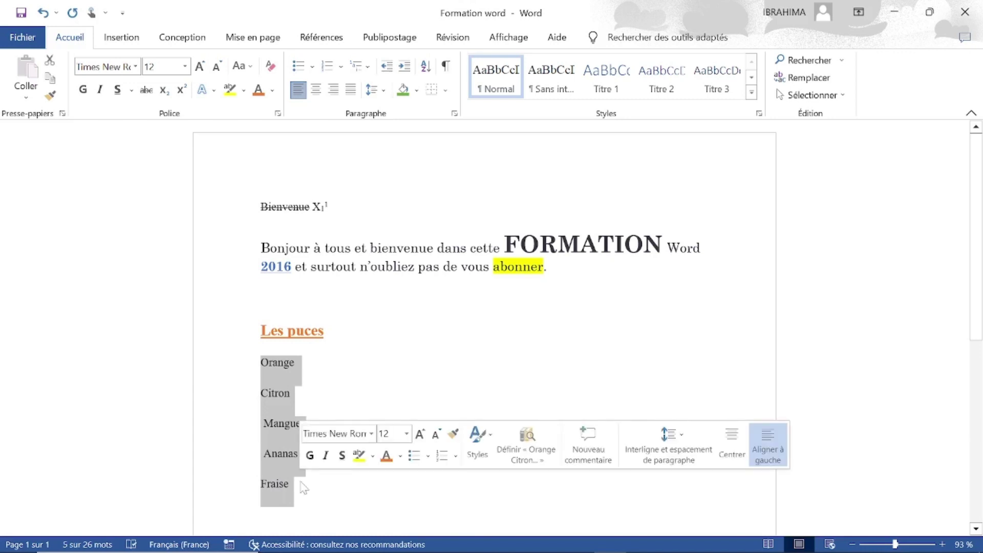
pyautogui.click(312, 68)
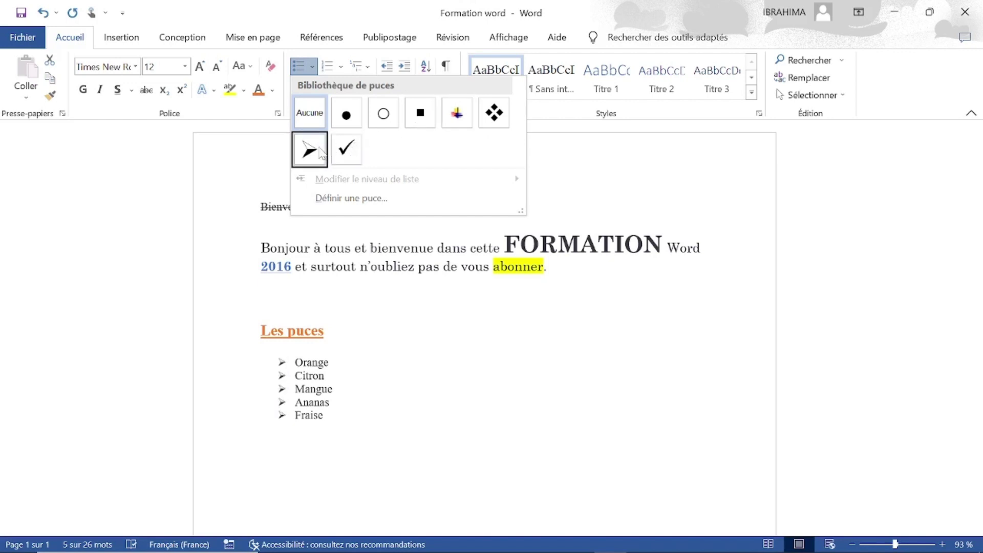
pyautogui.click(347, 115)
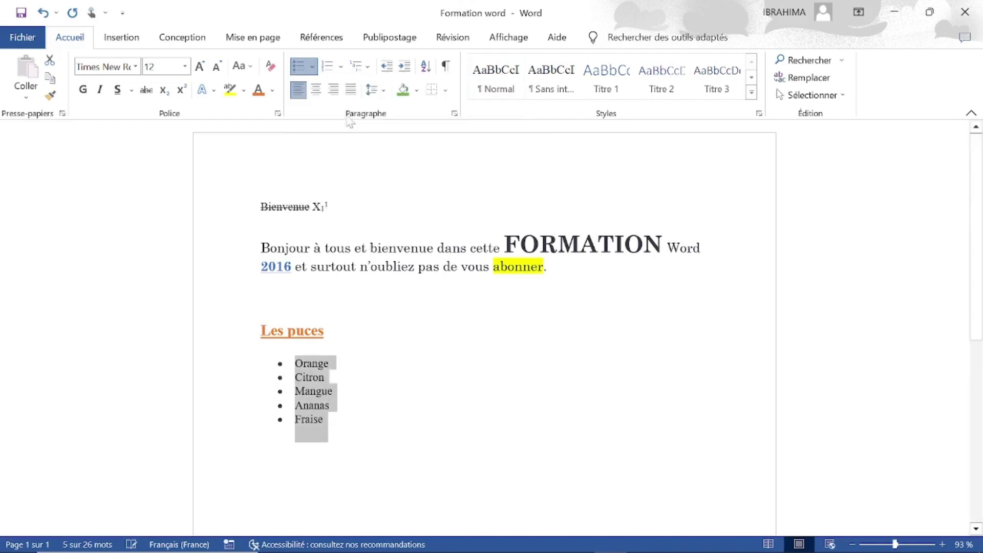
# Change the fruit list's bullets to the multicoloured picture bullet from the bullet library.
pyautogui.click(373, 386)
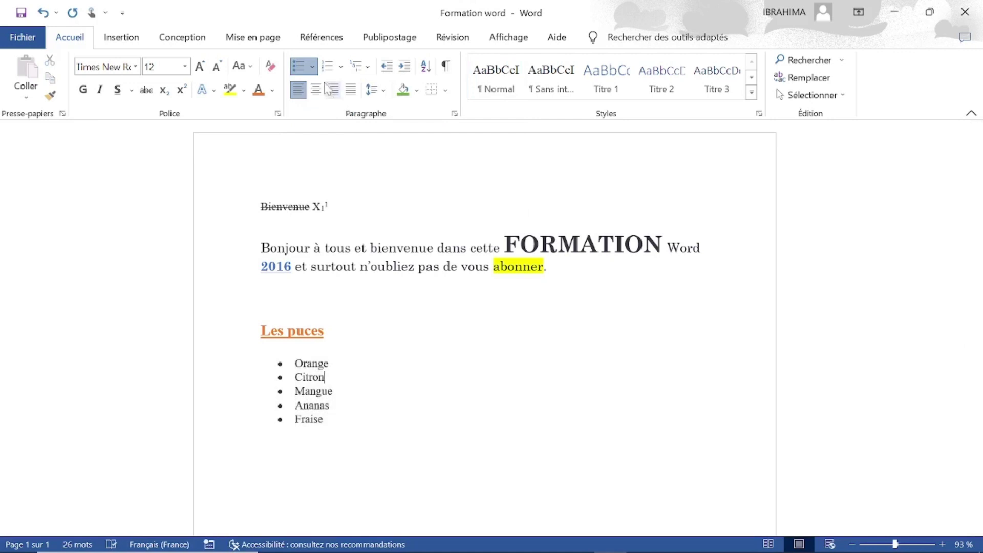
pyautogui.click(311, 66)
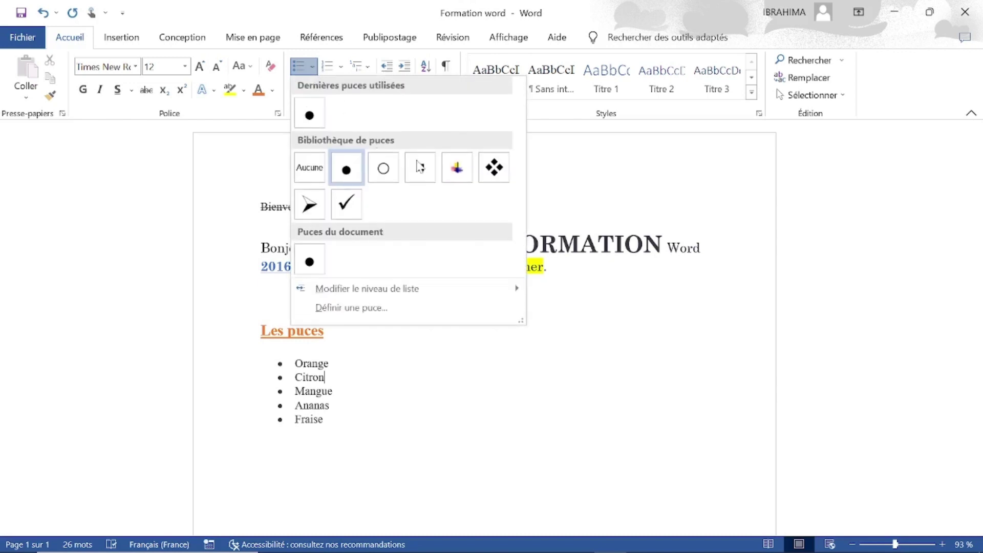
pyautogui.click(455, 168)
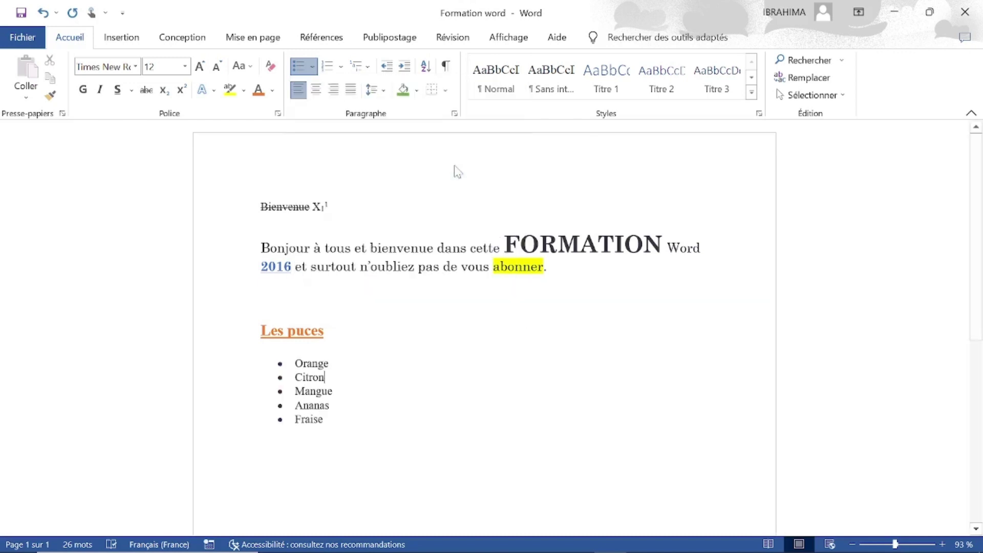
# Examine the list level options and the symbols offered for defining a new bullet, leaving the fruit list as it is.
pyautogui.click(311, 66)
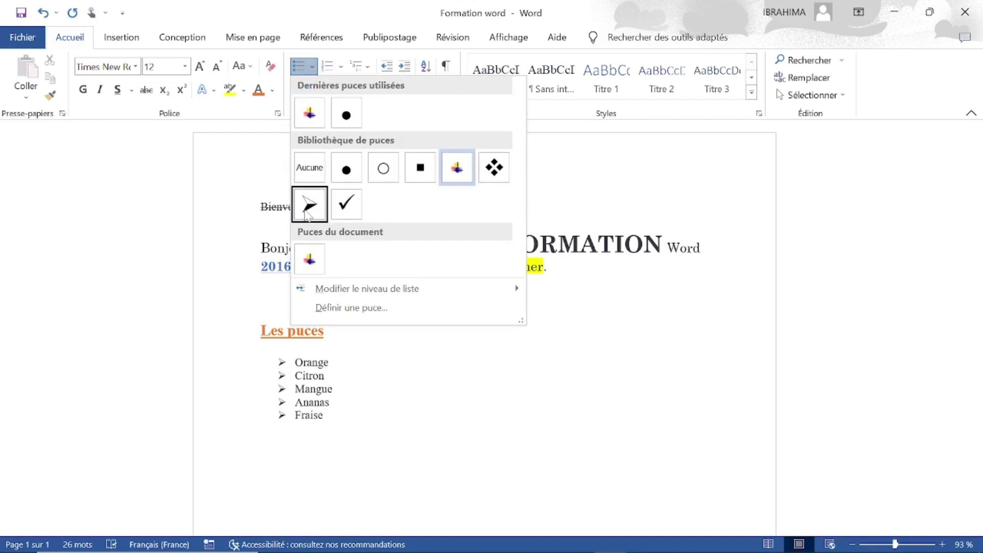
pyautogui.moveTo(384, 288)
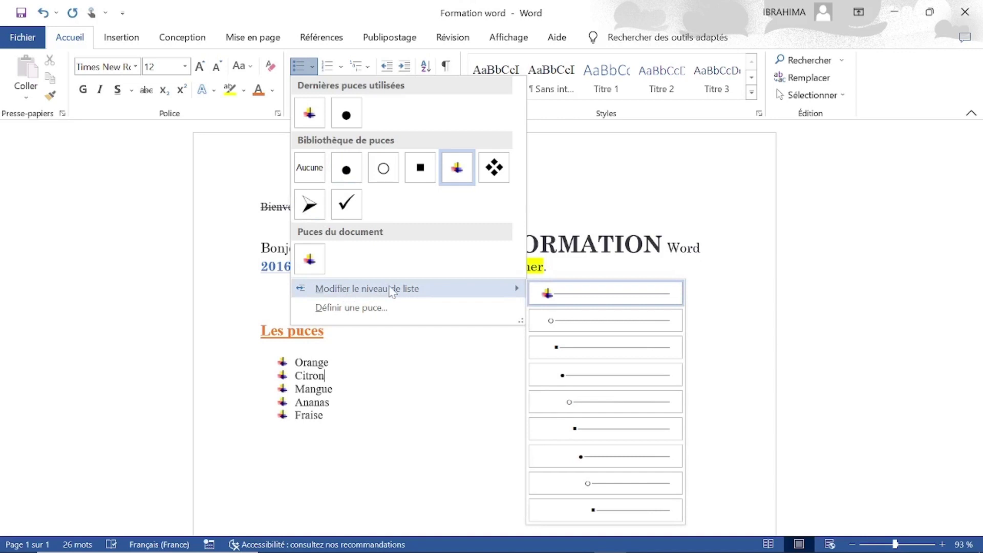
pyautogui.click(362, 312)
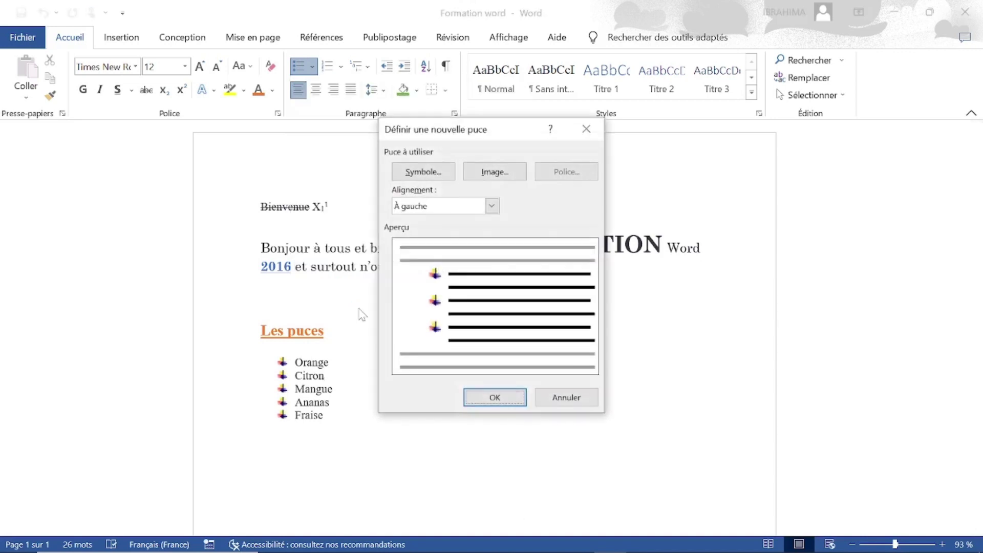
pyautogui.click(422, 173)
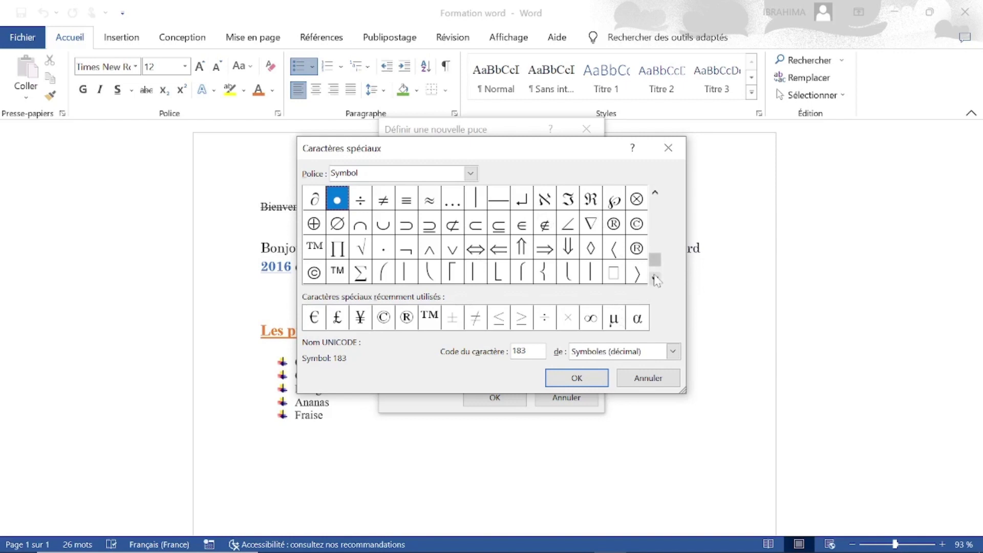
pyautogui.scroll(-1, 663, 256)
pyautogui.scroll(11, 657, 213)
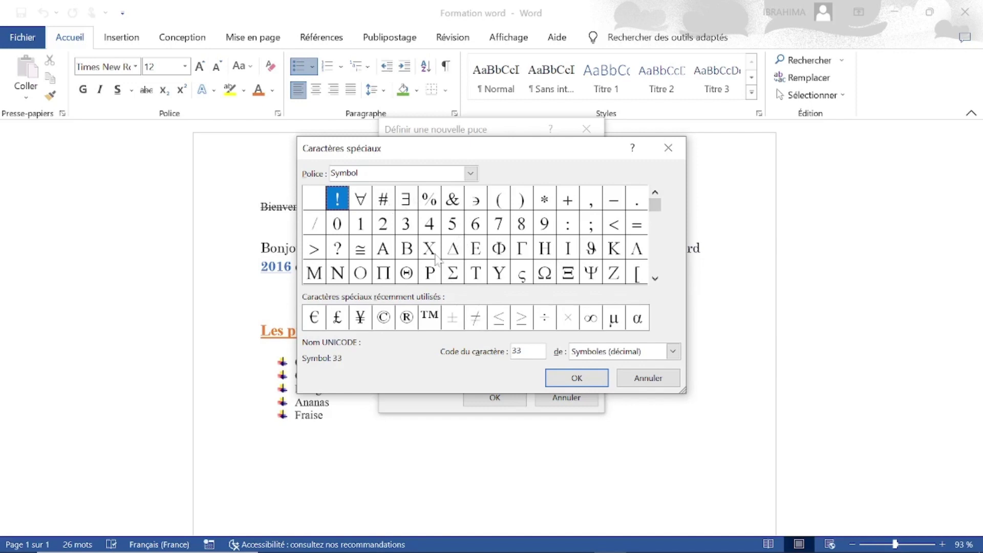
pyautogui.click(667, 149)
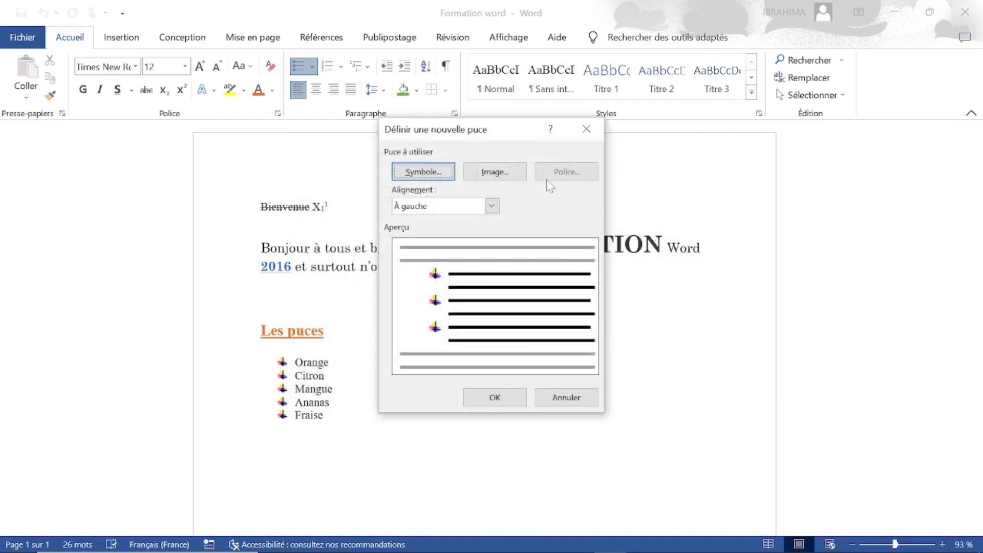
pyautogui.click(586, 129)
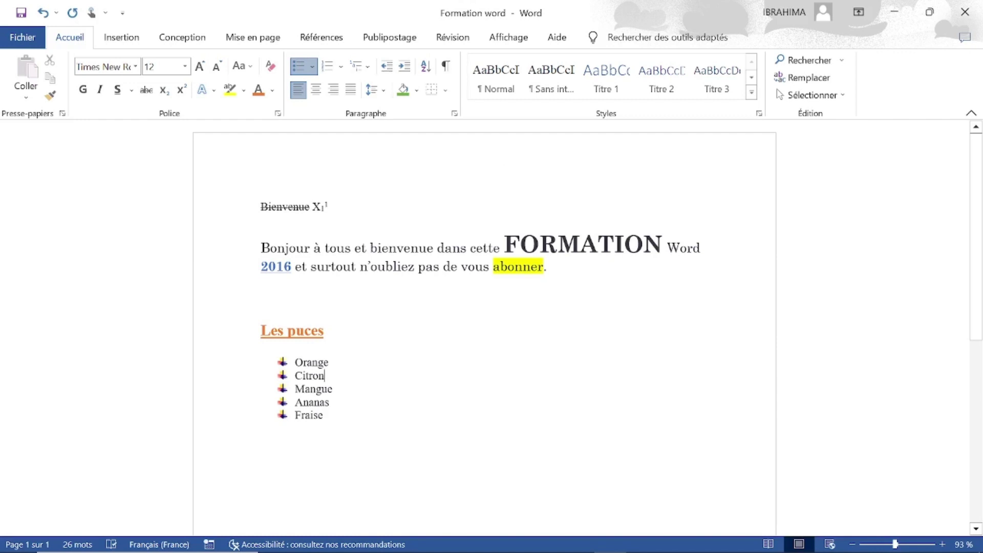
# Increase the left indent of the "Les puces" heading by four levels.
pyautogui.click(261, 330)
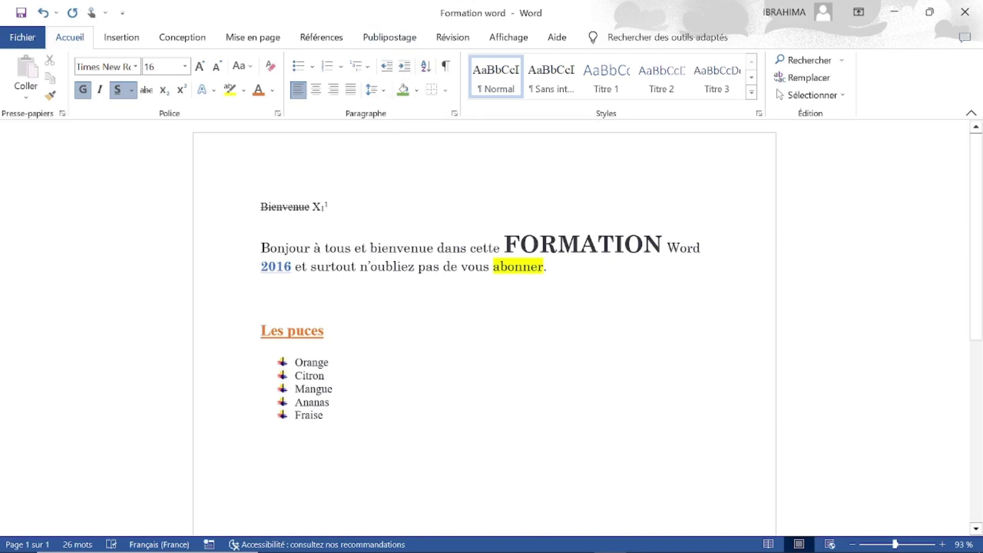
pyautogui.click(407, 72)
pyautogui.click(407, 72)
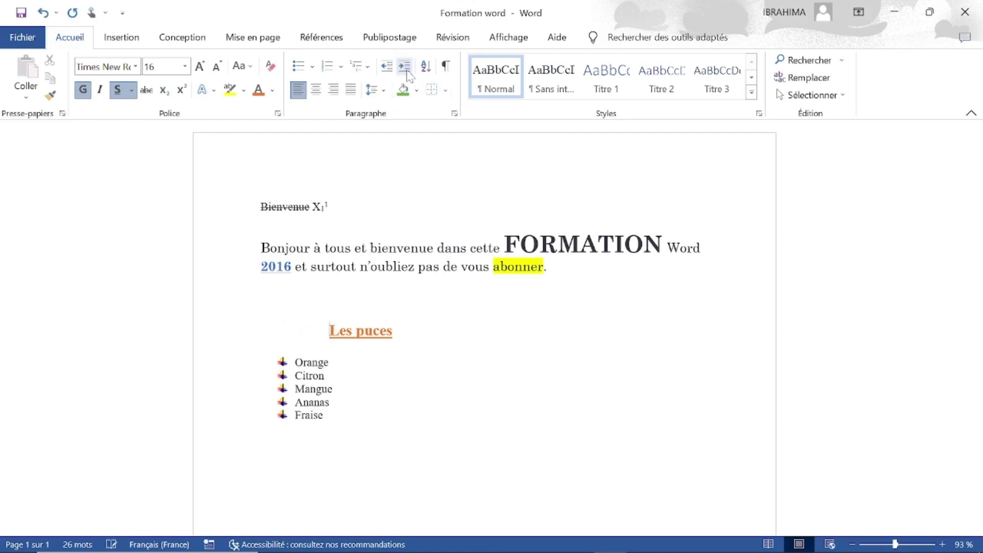
pyautogui.click(404, 66)
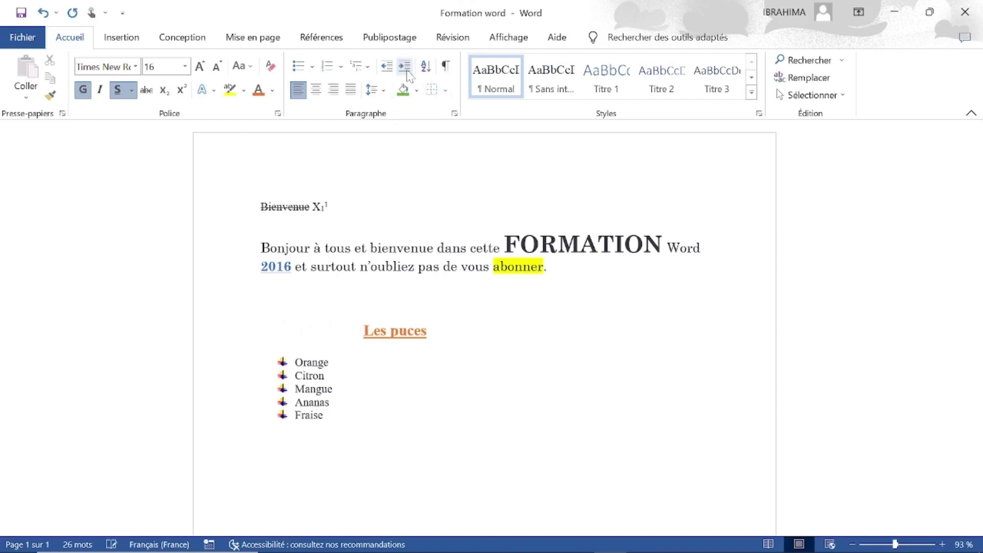
pyautogui.click(407, 72)
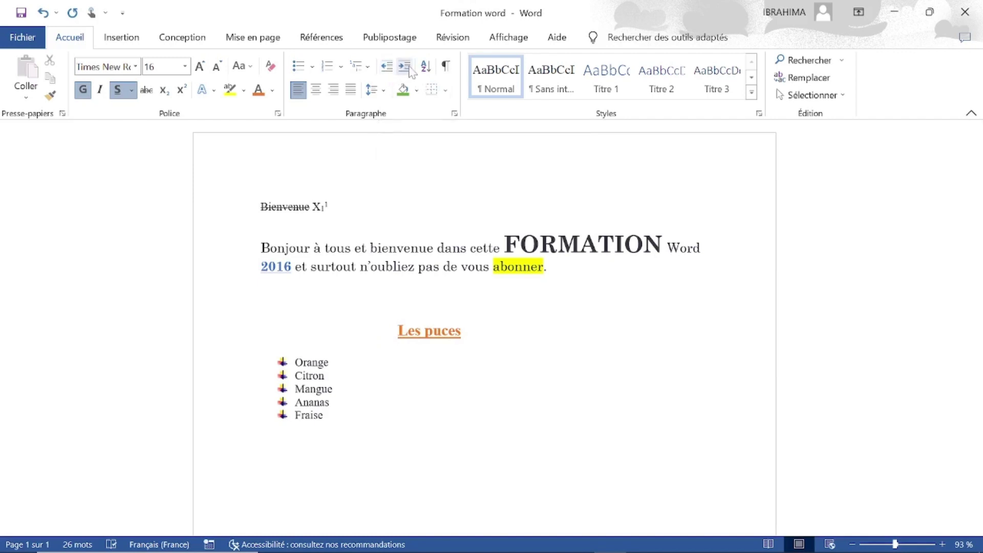
# Decrease the left indent of the "Les puces" heading until it is back at the page margin.
pyautogui.click(388, 66)
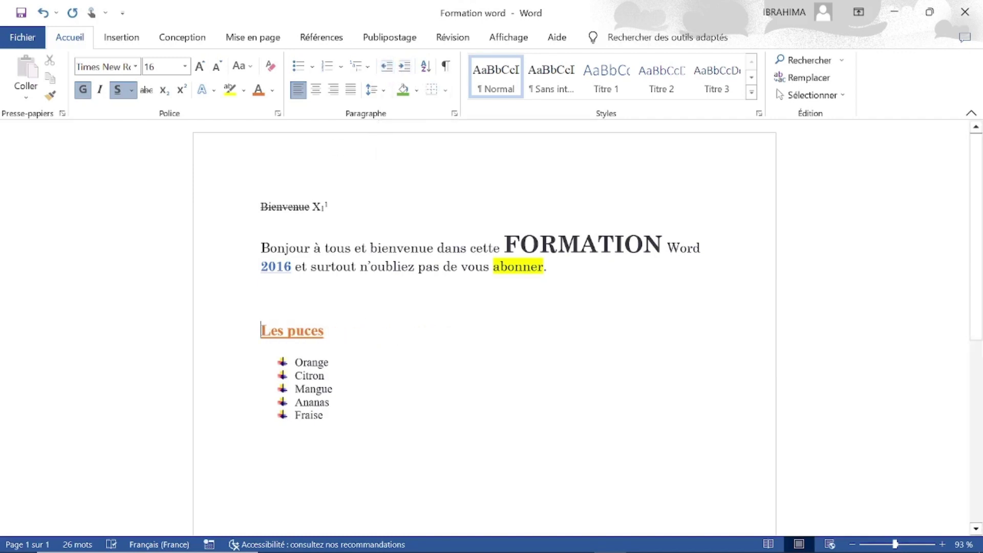
# Increase the left indent of the "Bonjour à tous" paragraph by four levels.
pyautogui.click(260, 247)
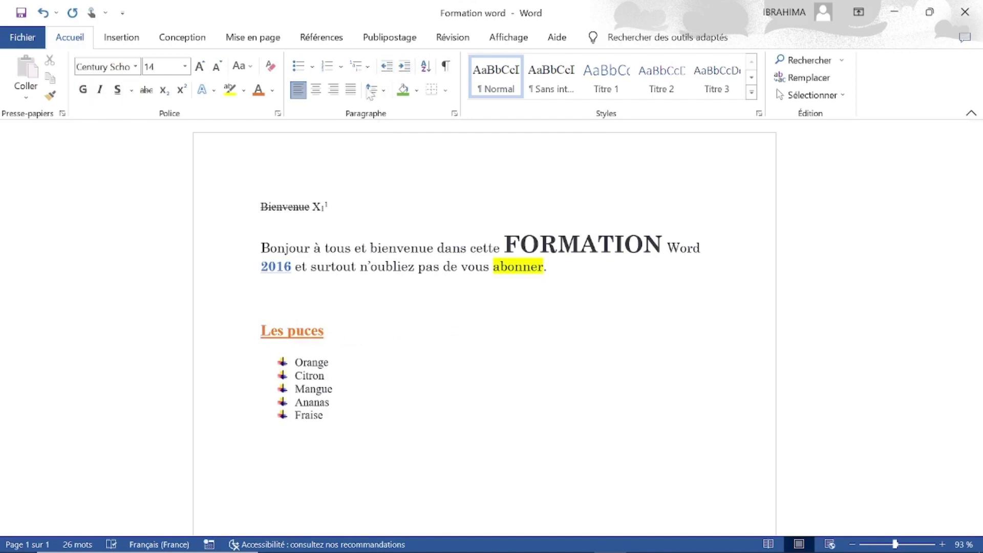
pyautogui.click(404, 66)
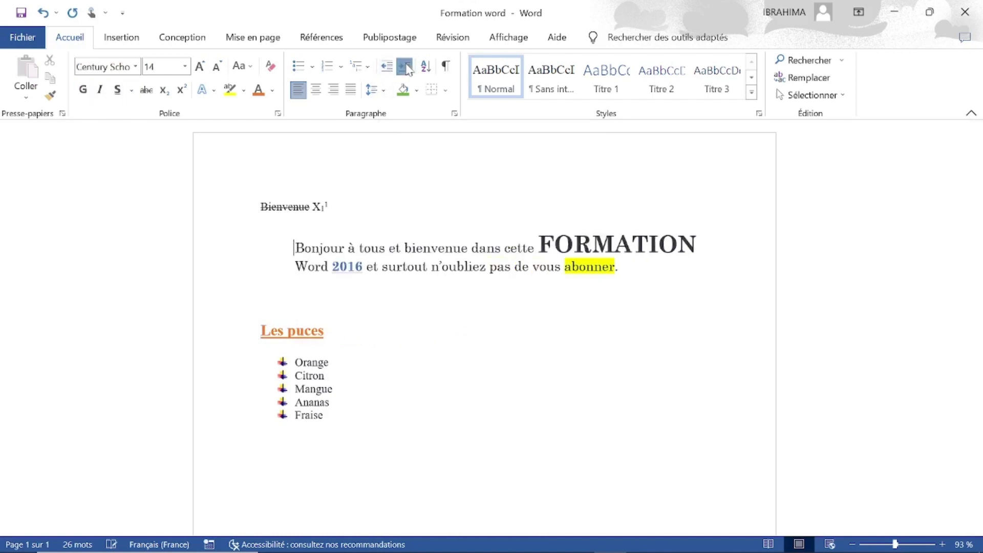
pyautogui.click(405, 66)
pyautogui.click(405, 67)
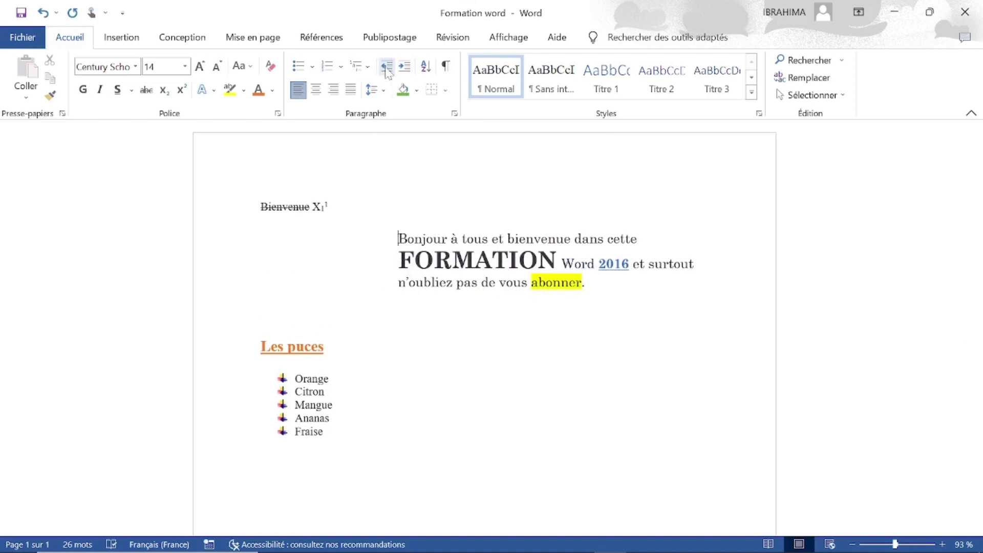
# Decrease the indent of the "Bonjour à tous" paragraph by four levels, back to the page margin.
pyautogui.click(386, 68)
pyautogui.click(387, 68)
pyautogui.click(386, 68)
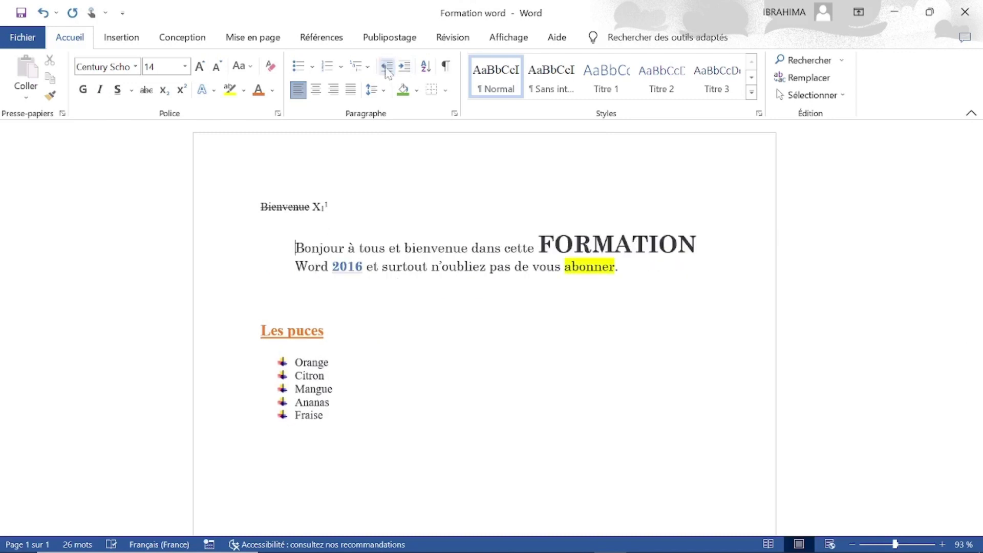
pyautogui.click(386, 68)
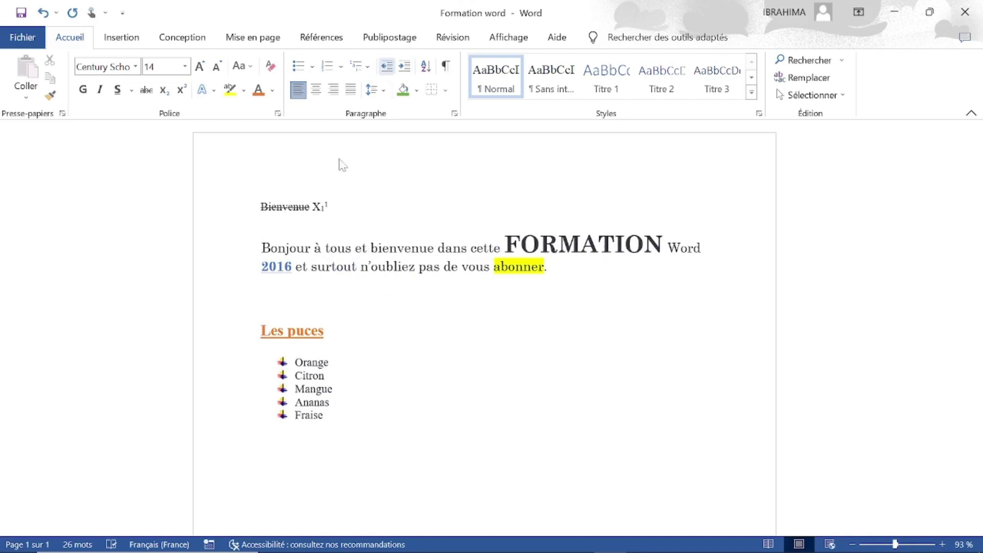
# Apply a light grey theme colour as paragraph shading to the "Les puces" heading.
pyautogui.click(305, 329)
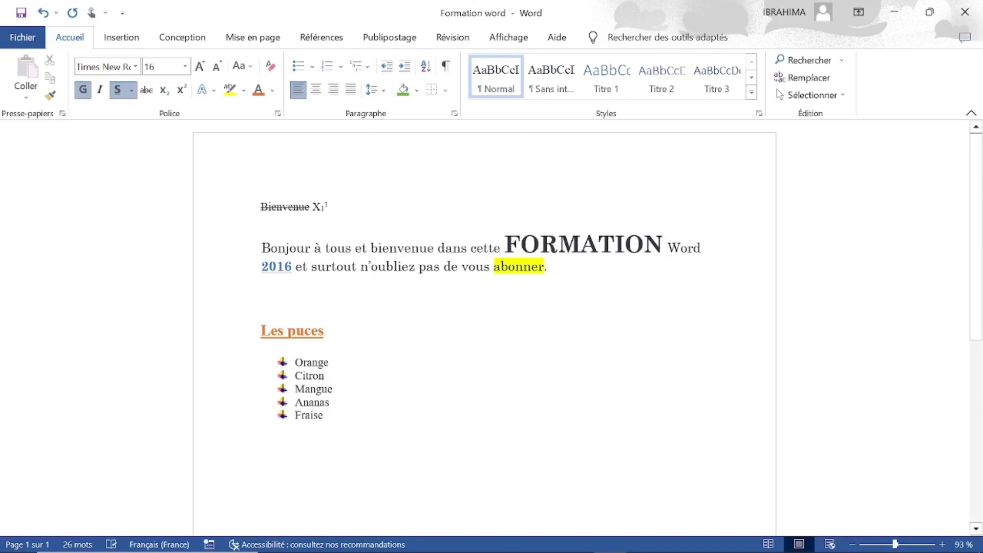
pyautogui.doubleClick(302, 334)
pyautogui.tripleClick(304, 335)
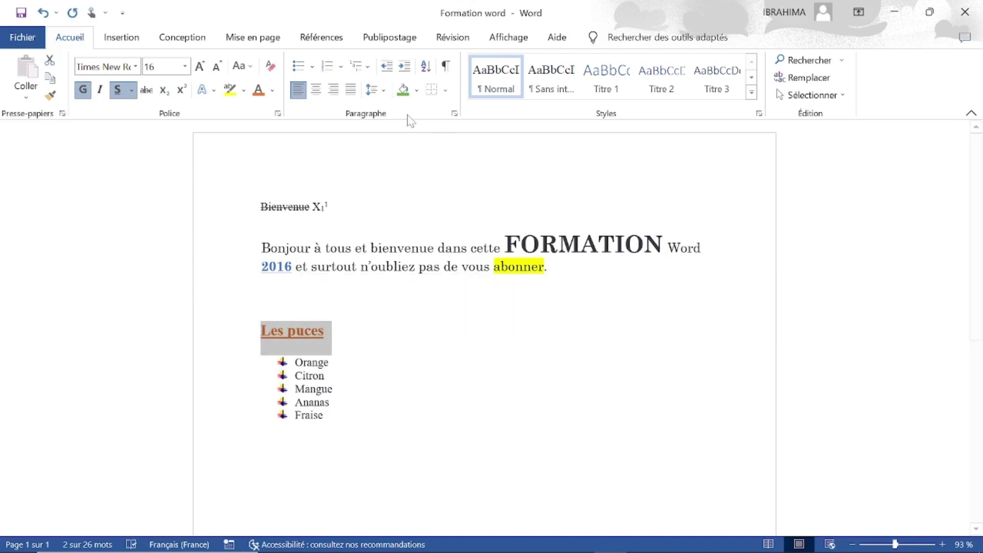
pyautogui.click(416, 90)
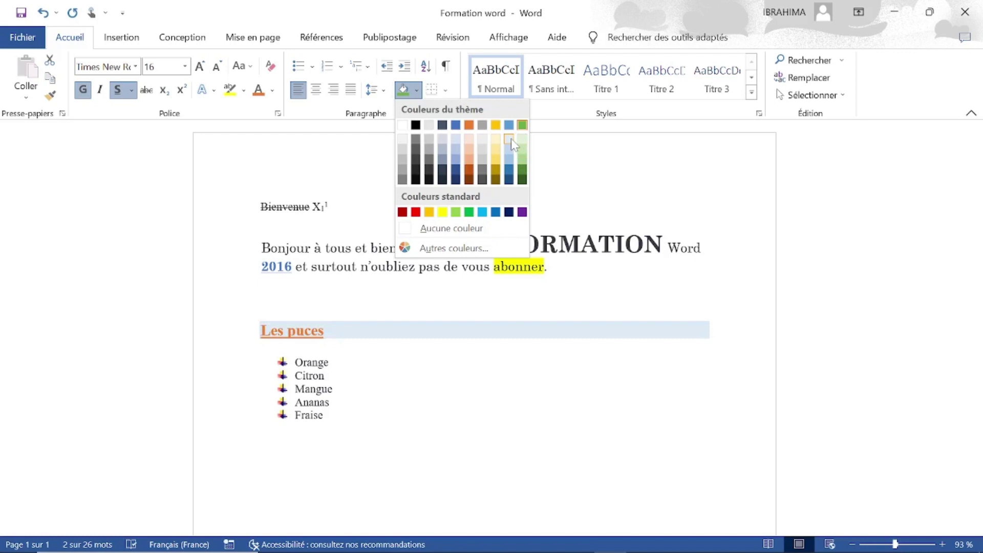
pyautogui.click(429, 126)
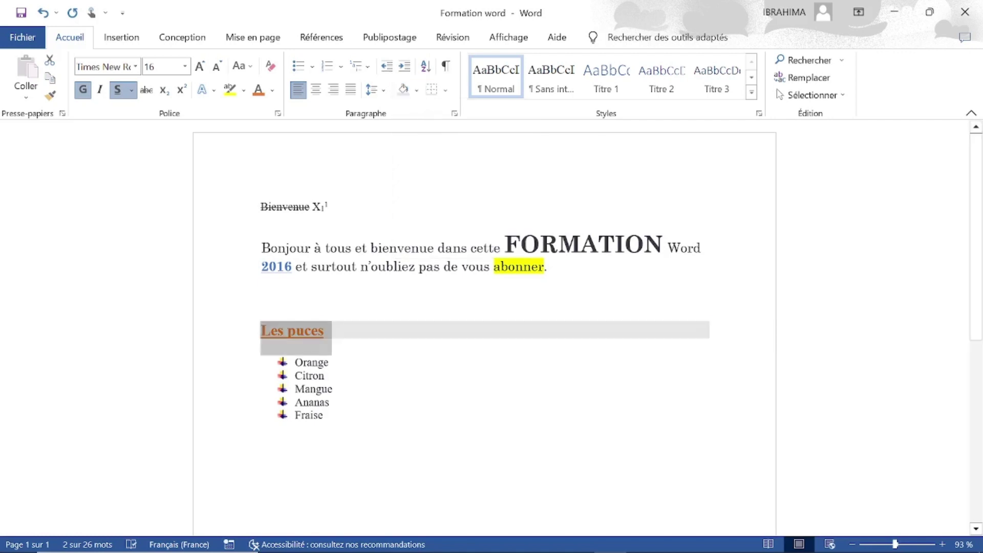
pyautogui.click(326, 376)
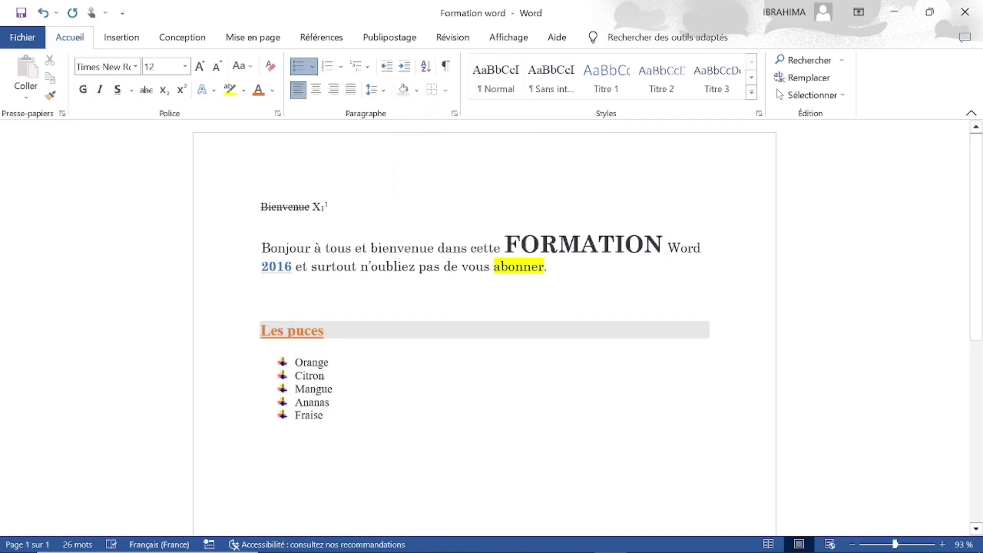
# Change the bullets of the fruit list from Orange to Fraise to hollow circles from the bullet library.
pyautogui.moveTo(295, 362); pyautogui.dragTo(332, 425)
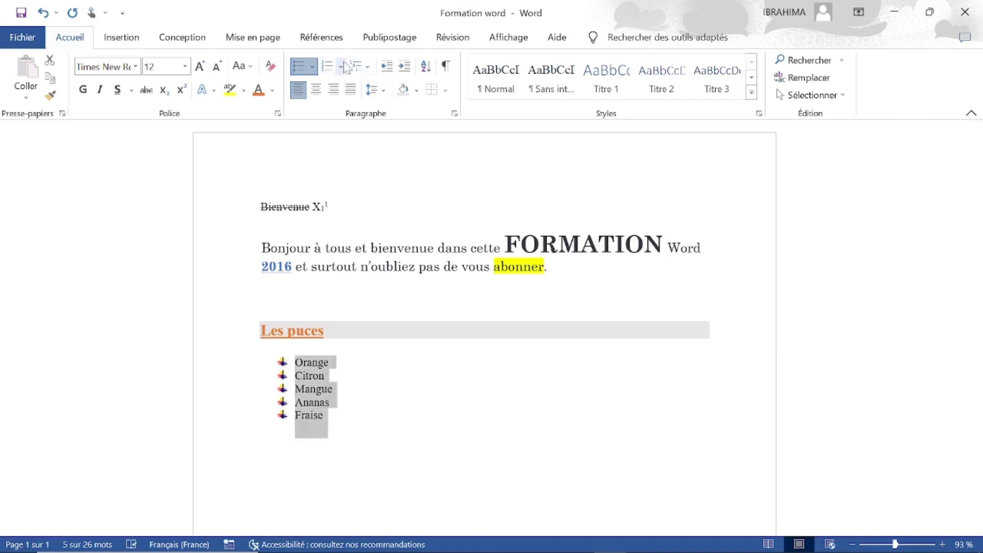
pyautogui.click(312, 67)
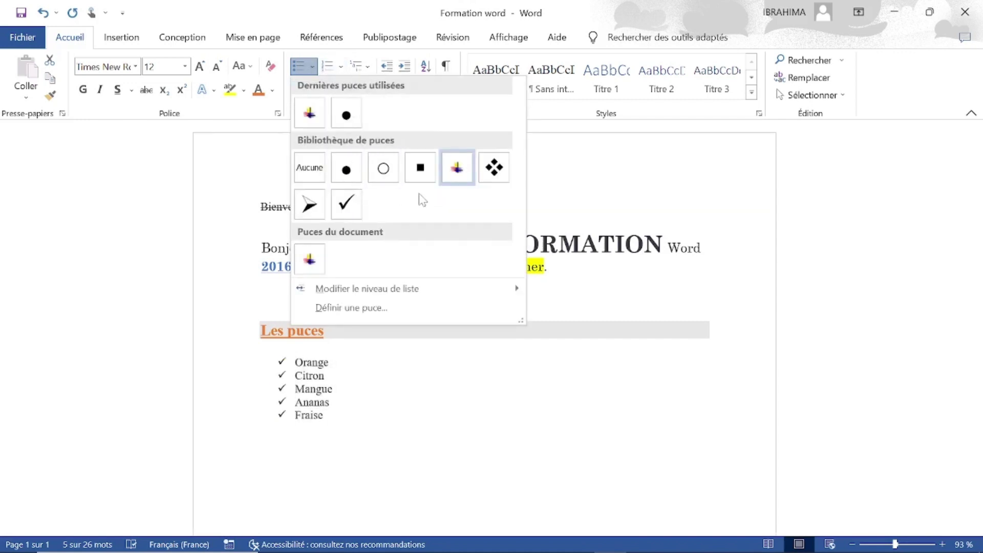
pyautogui.click(385, 168)
# Convert the fruit list to a numbered list in the 1. 2. 3. format from the numbering library.
pyautogui.click(337, 64)
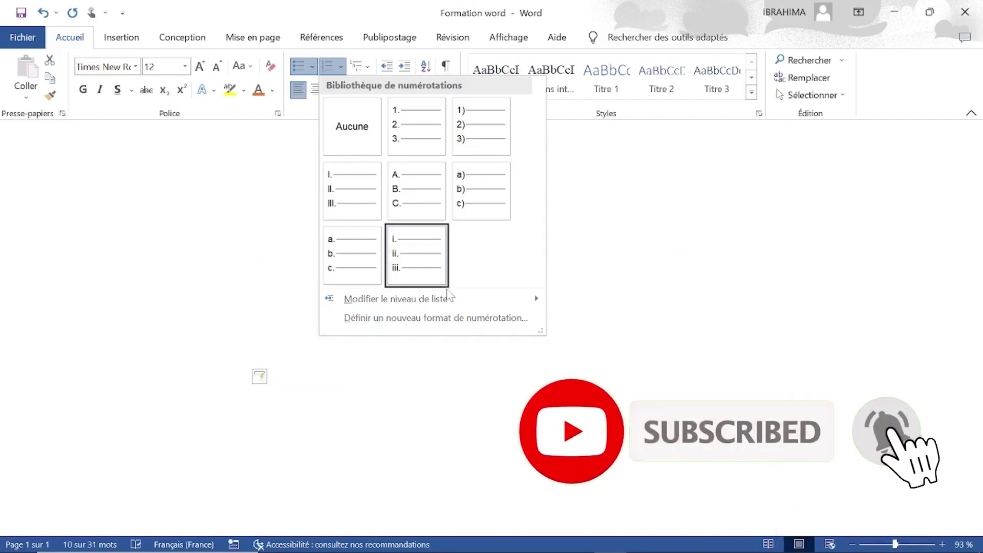
pyautogui.moveTo(451, 300)
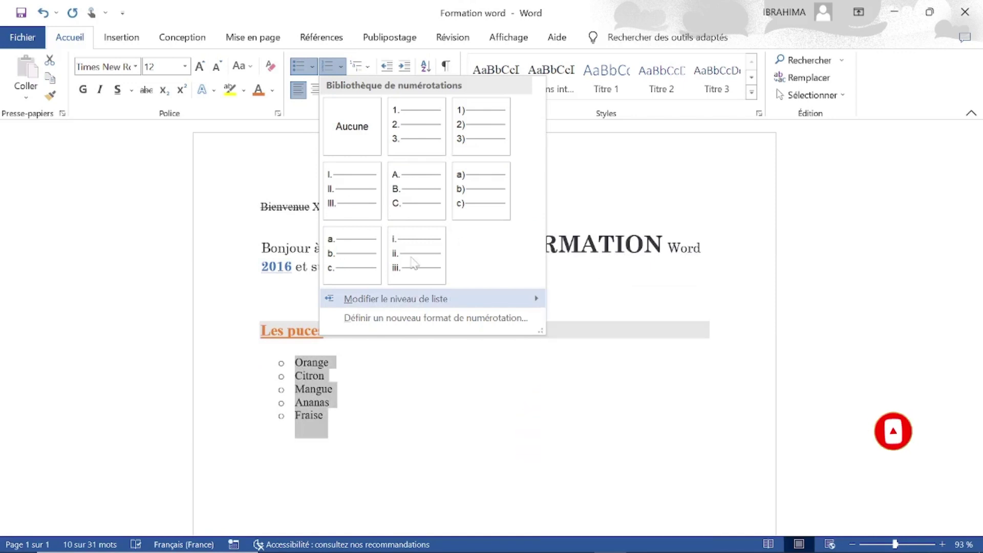
pyautogui.click(401, 127)
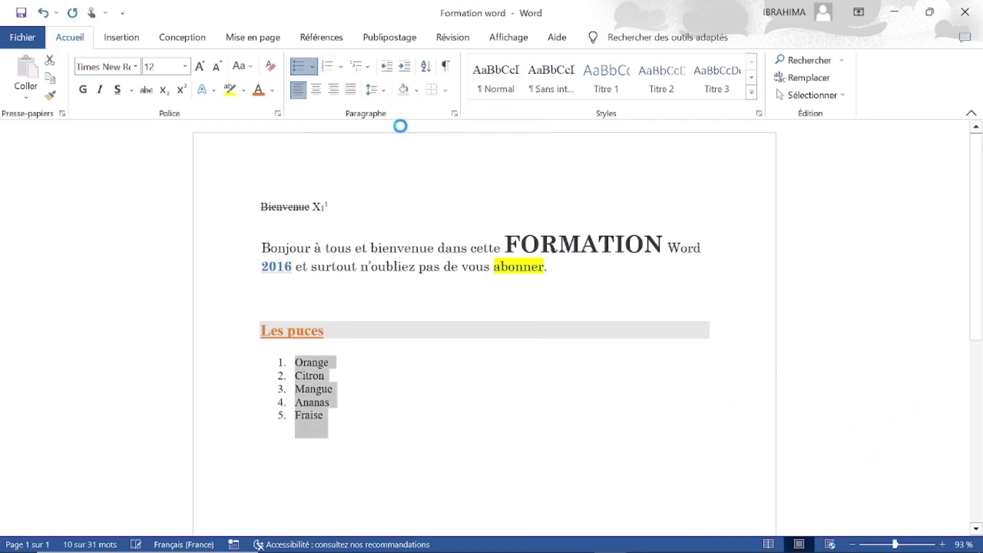
pyautogui.click(397, 365)
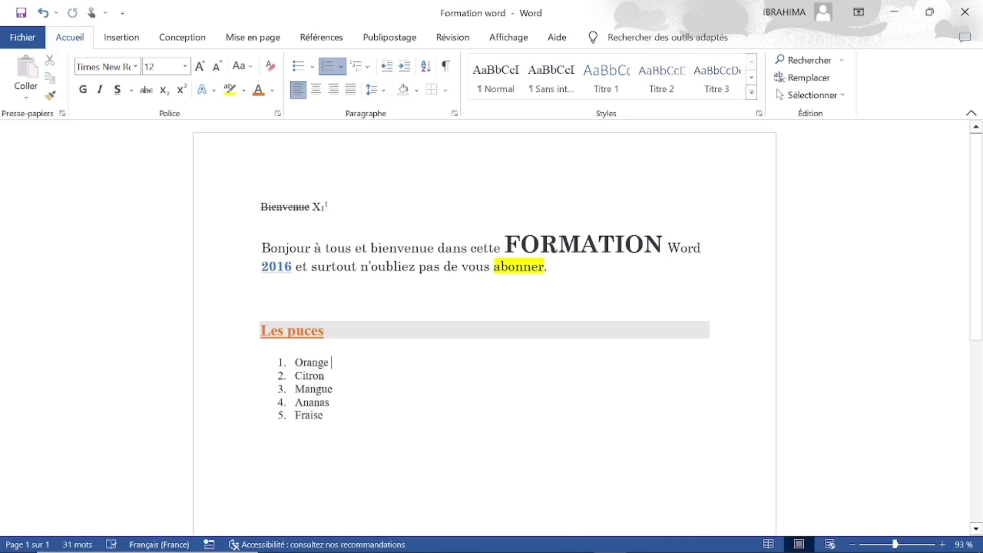
# Set the line spacing of the five fruit items from Orange to Fraise to 2,0.
pyautogui.click(383, 90)
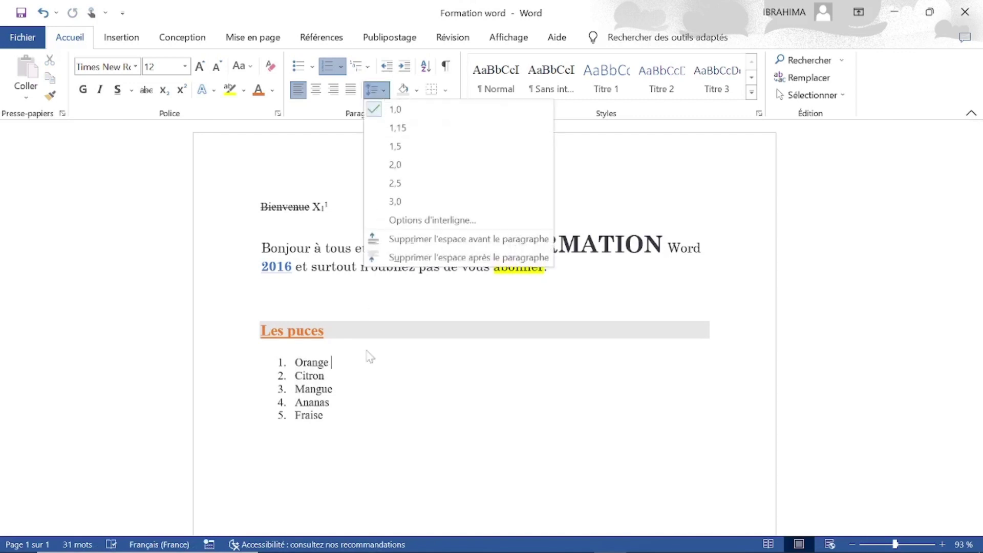
pyautogui.click(364, 402)
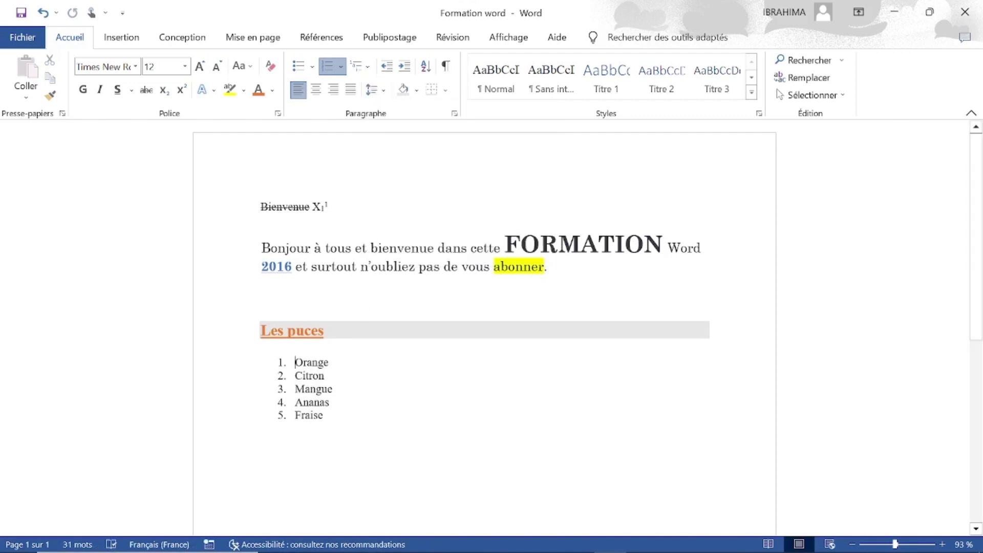
pyautogui.moveTo(295, 362); pyautogui.dragTo(312, 434)
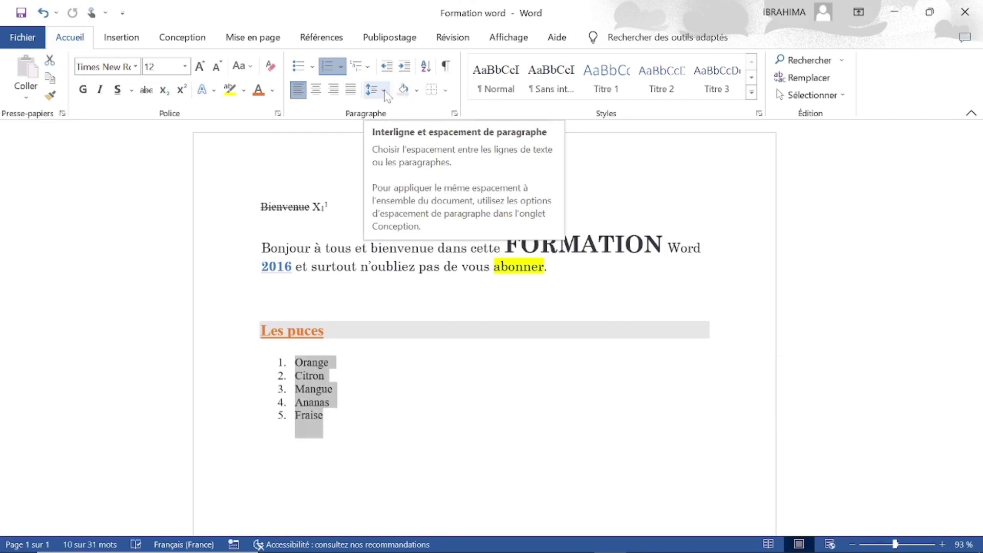
pyautogui.click(384, 91)
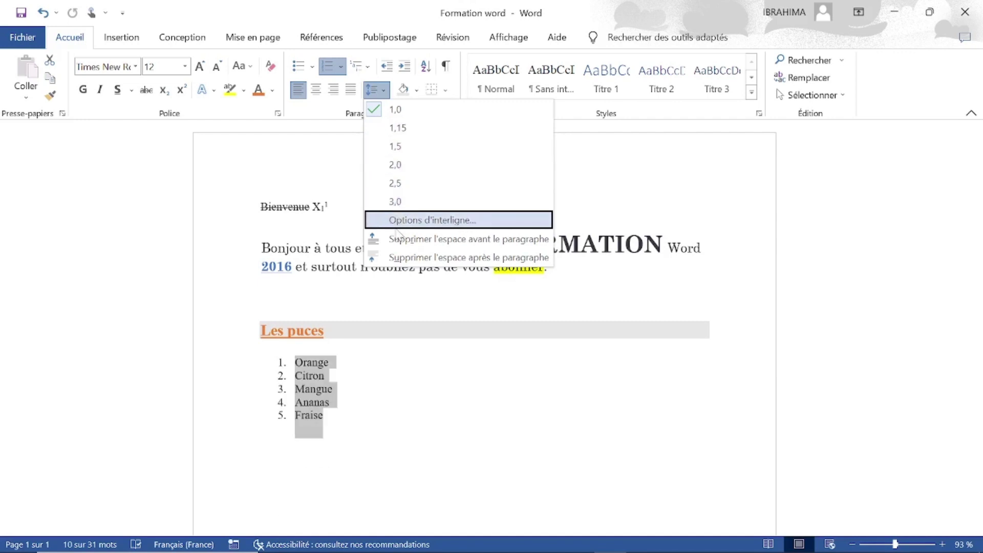
pyautogui.click(399, 171)
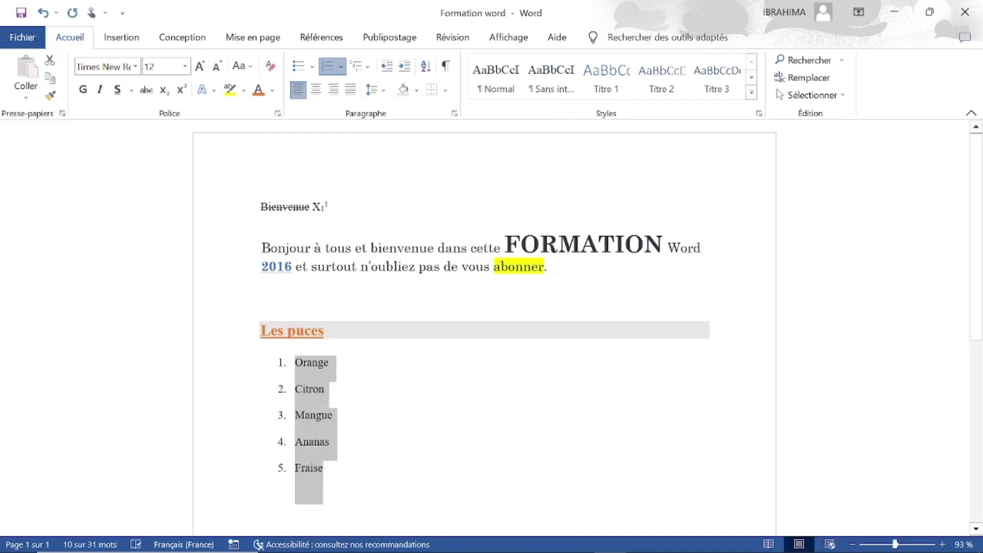
pyautogui.click(323, 468)
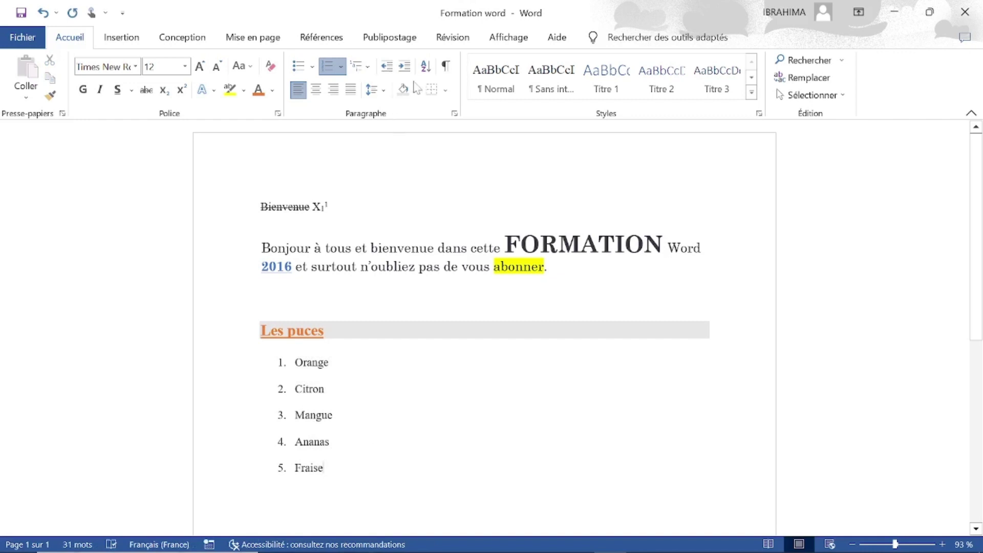